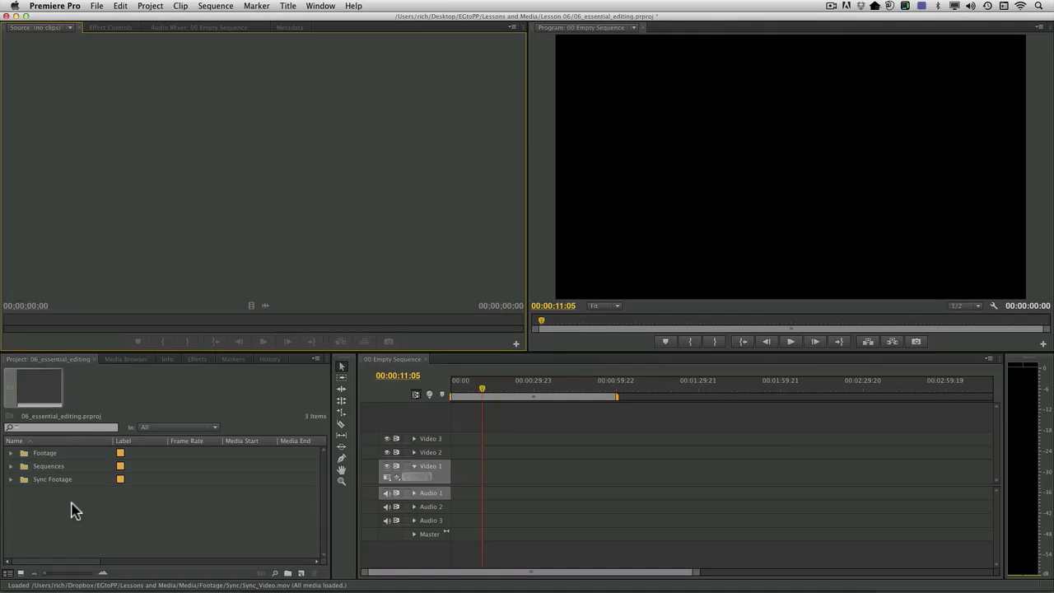
# Expand the Sync Footage bin, open the 02 Sync Start sequence and play it up to the slate
pyautogui.click(11, 479)
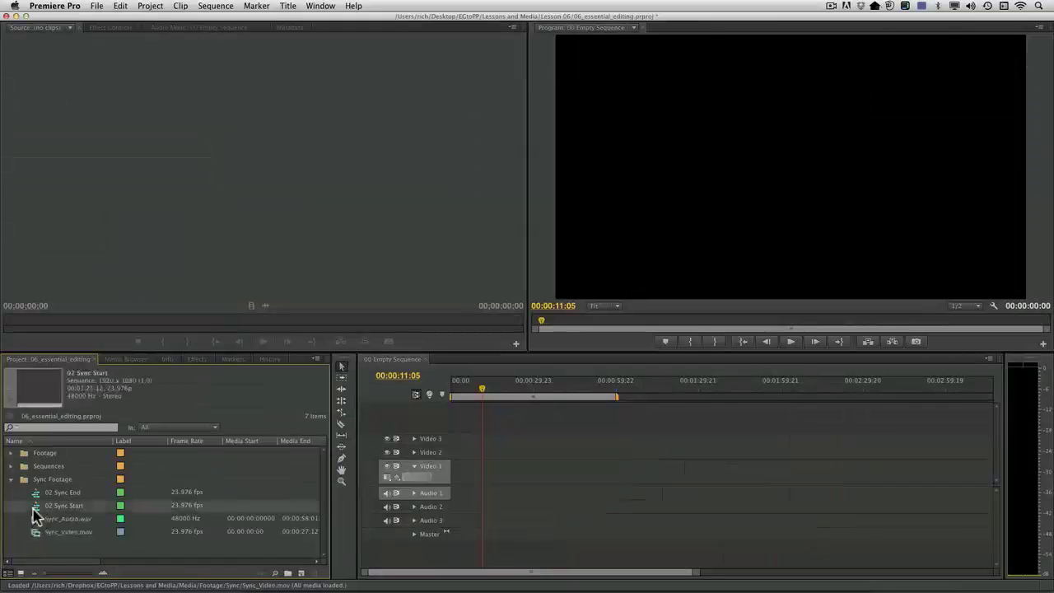
pyautogui.doubleClick(75, 438)
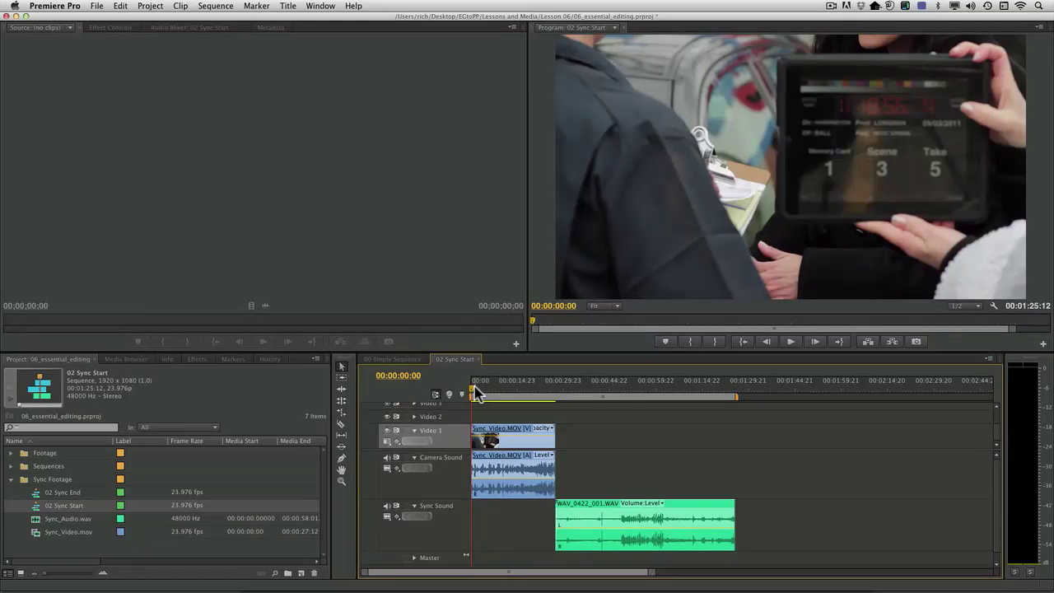
pyautogui.press('space')
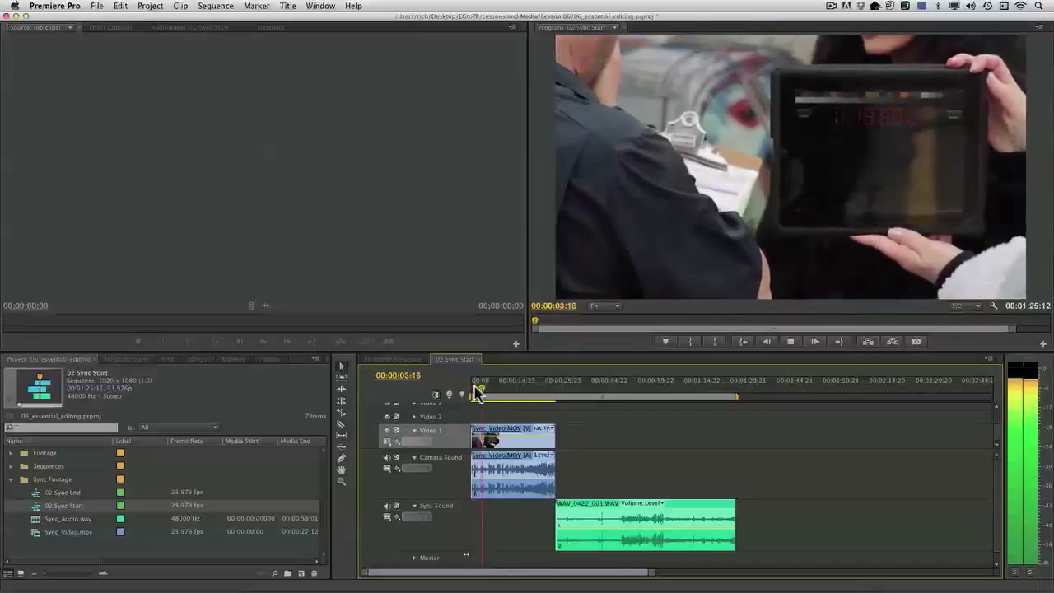
pyautogui.press('space')
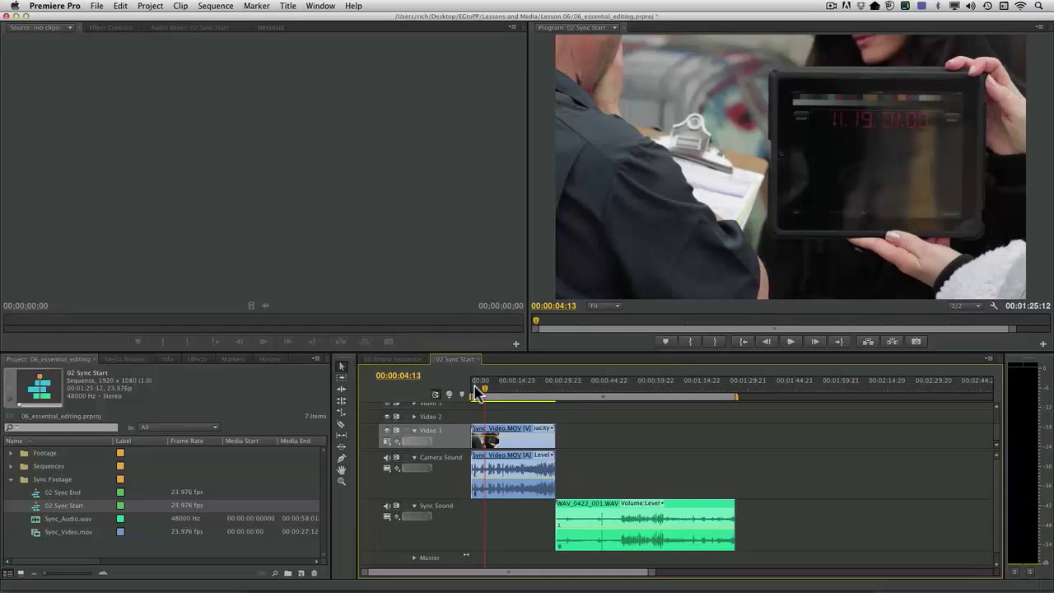
# Step to the slate frame at 00:00:04:09 and load Sync_Video.mov as the source clip
pyautogui.press('Left')
pyautogui.press('Left')
pyautogui.press('Left')
pyautogui.press('Left')
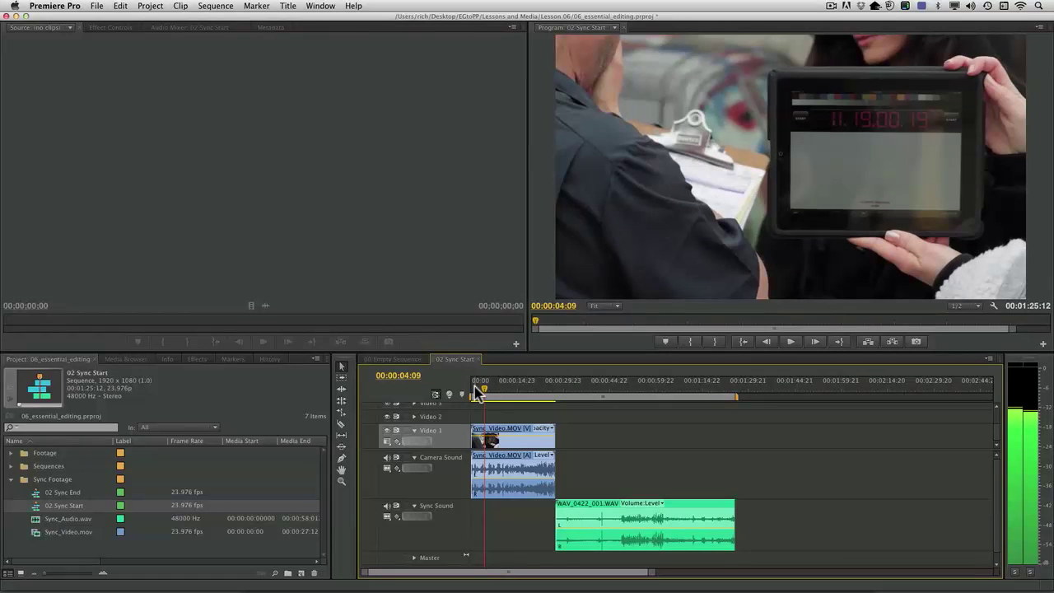
pyautogui.press('Left')
pyautogui.press('Right')
pyautogui.click(488, 436)
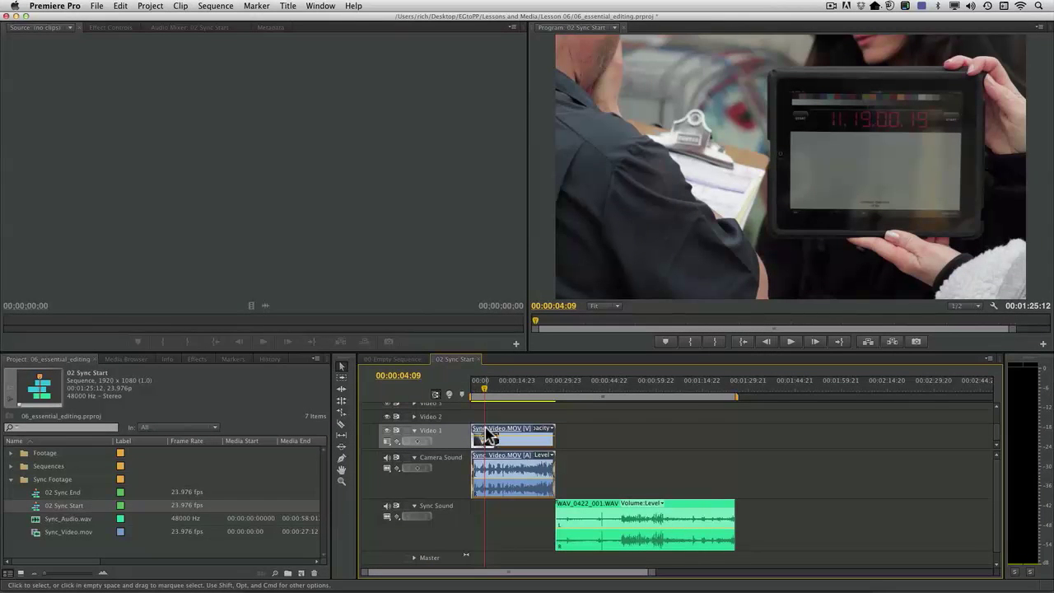
pyautogui.doubleClick(490, 434)
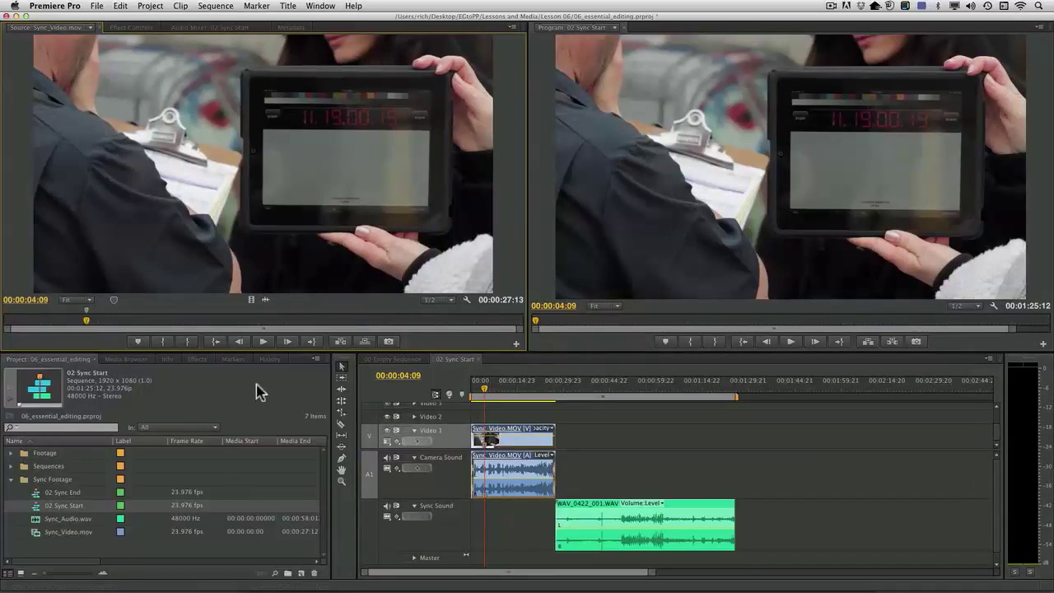
# Add a marker named 'Sync Point' at the 00:00:04:09 slate frame of Sync_Video.mov
pyautogui.rightClick(87, 312)
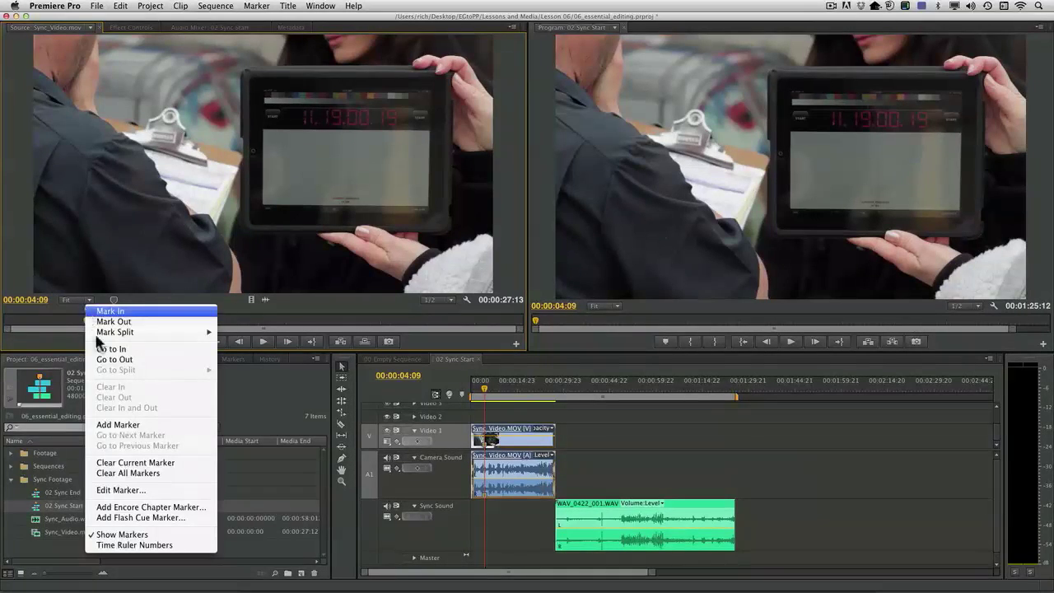
pyautogui.click(132, 490)
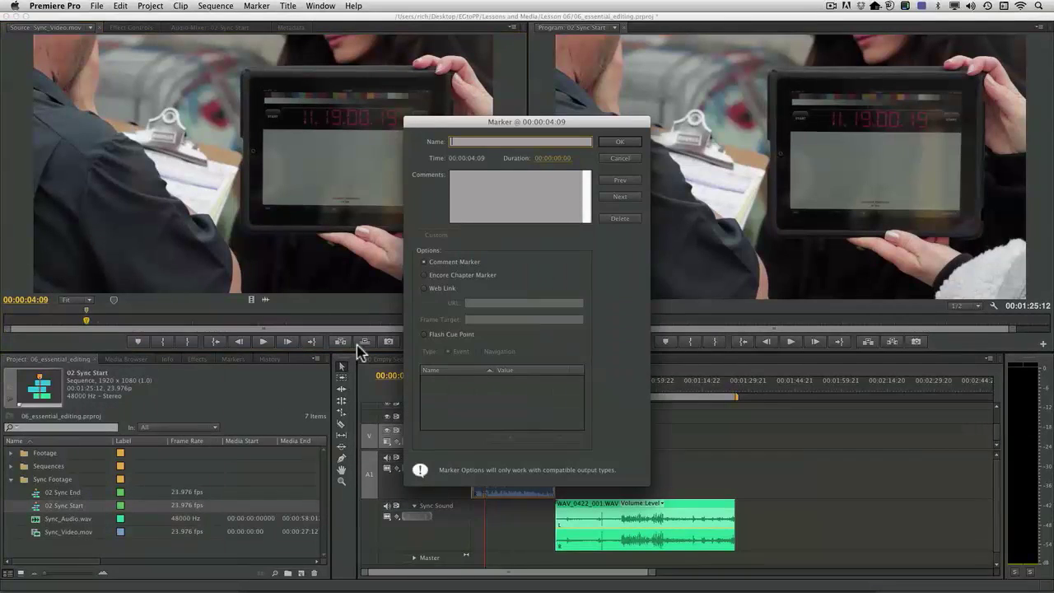
pyautogui.write('Sync Point')
pyautogui.press('super+a')
pyautogui.press('Return')
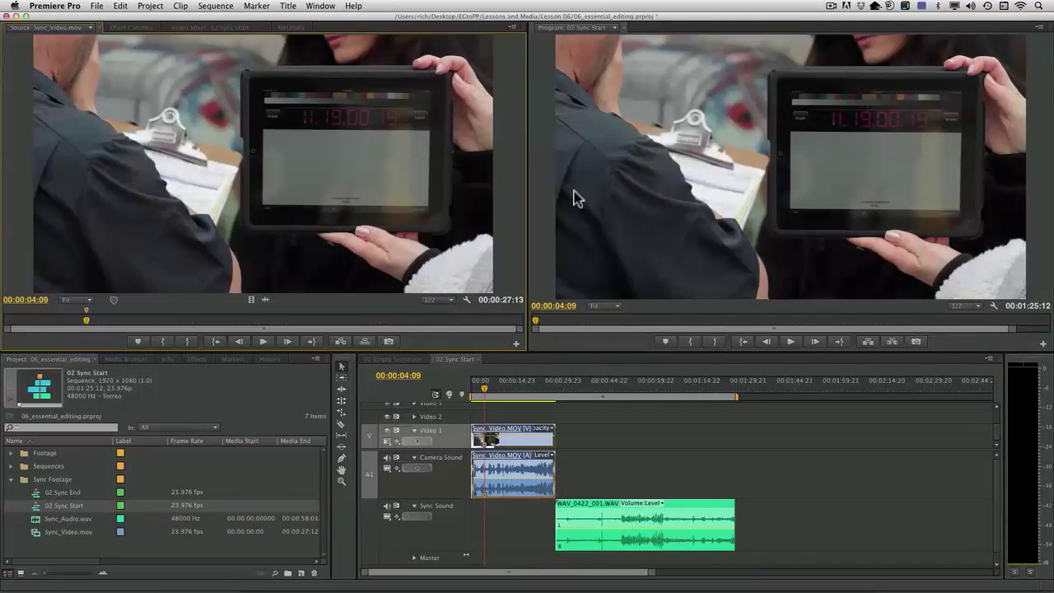
pyautogui.click(592, 386)
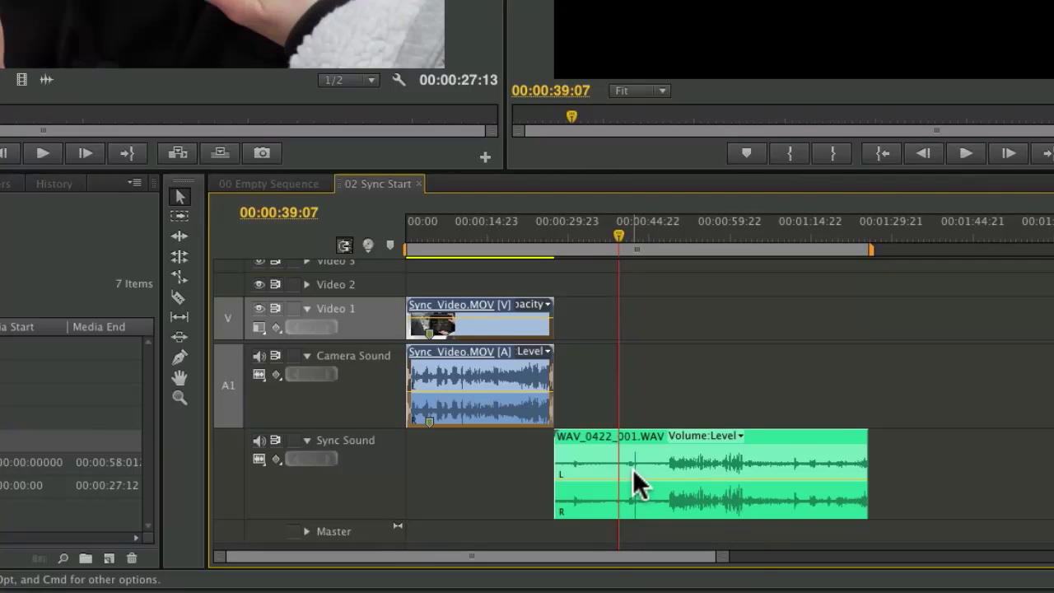
# Find the audio clap at 00:00:42:10 and load the matching frame of Sync_Audio.wav as source
pyautogui.press('space')
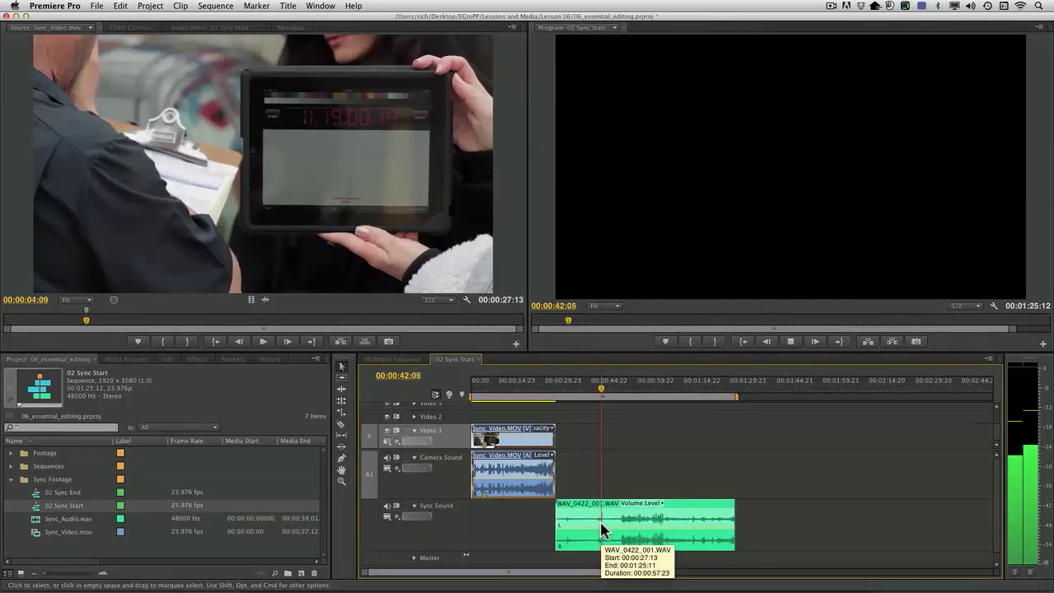
pyautogui.press('space')
pyautogui.press('Left')
pyautogui.press('Left')
pyautogui.press('Left')
pyautogui.press('Left')
pyautogui.press('Left')
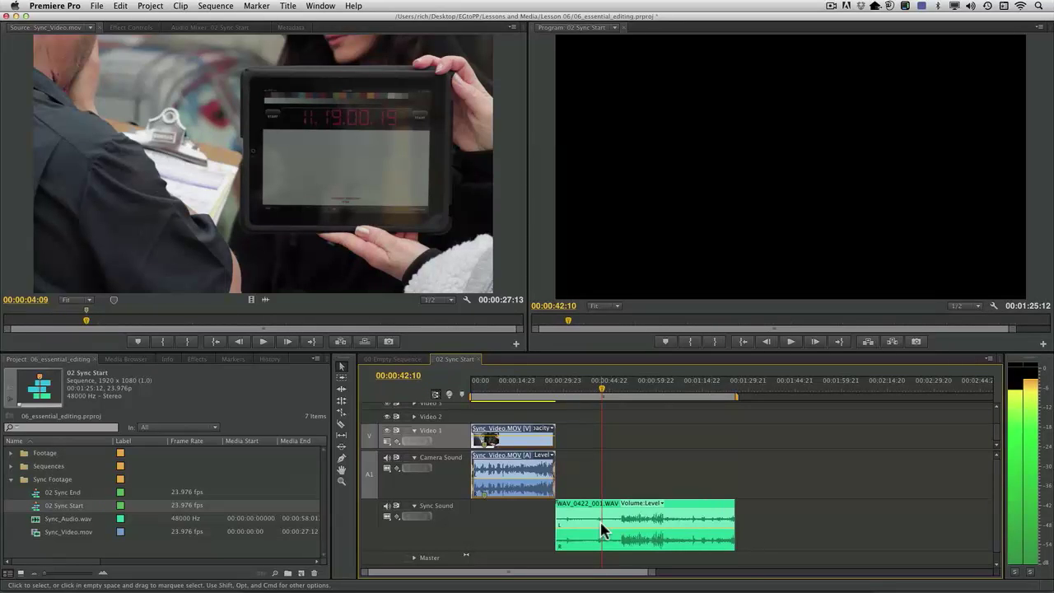
pyautogui.click(602, 530)
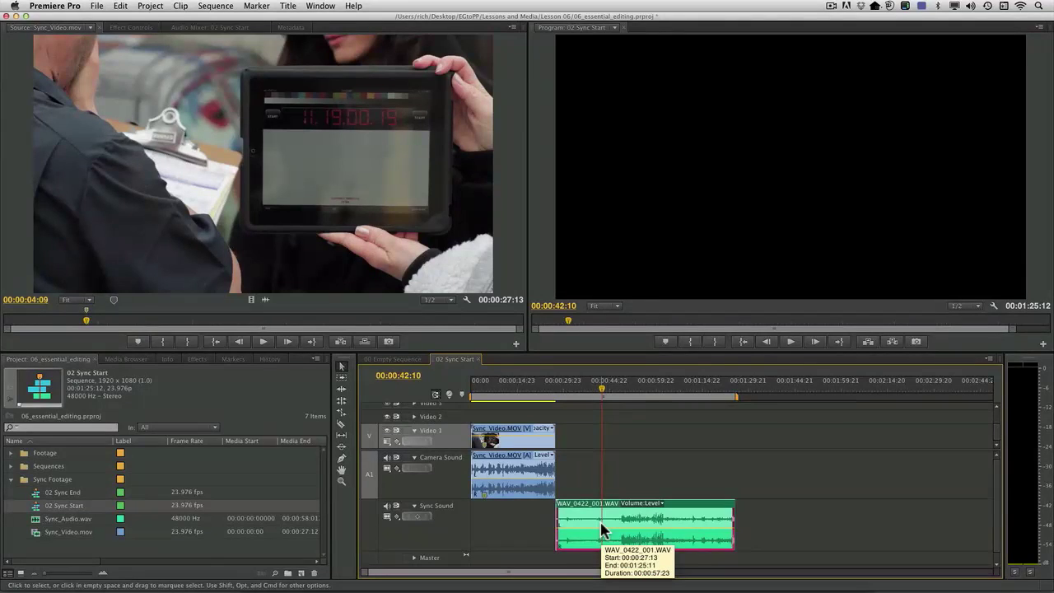
pyautogui.click(454, 539)
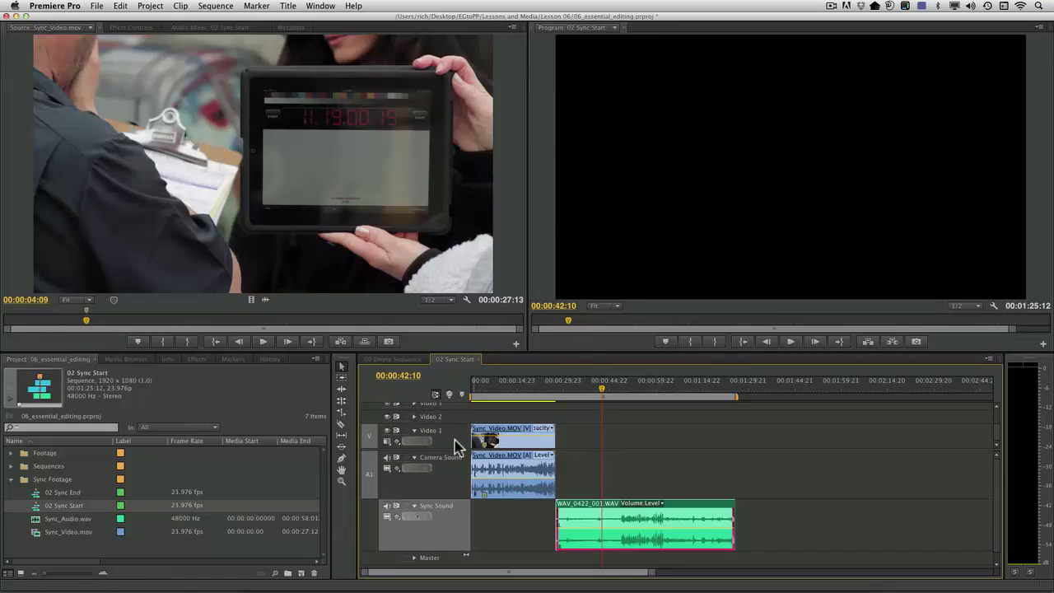
pyautogui.press('f')
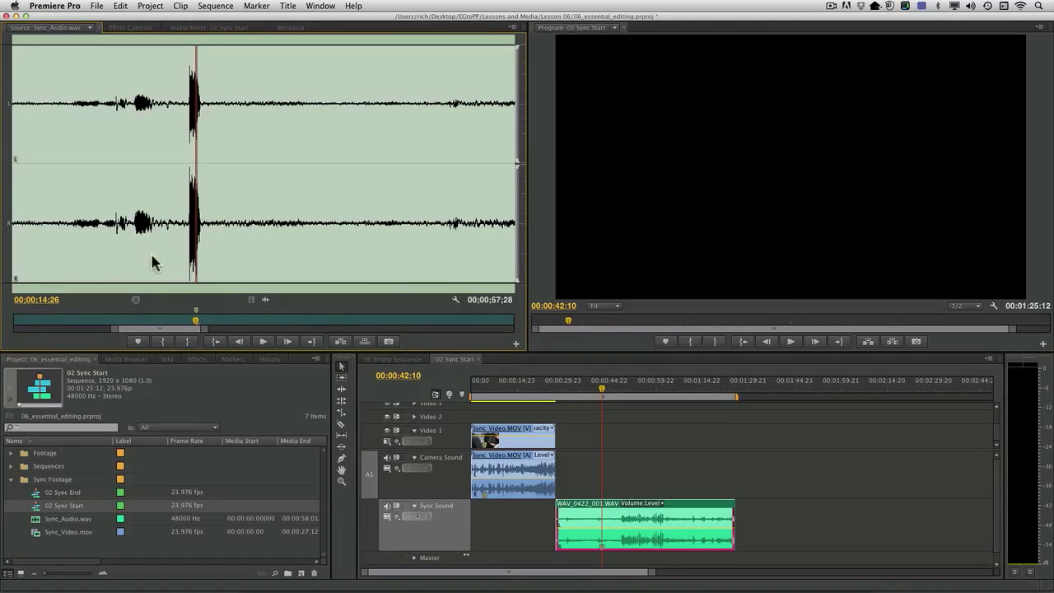
# Mark the audio clap at 00:00:14:26, then select the video and WAV clips together in the sequence
pyautogui.rightClick(195, 309)
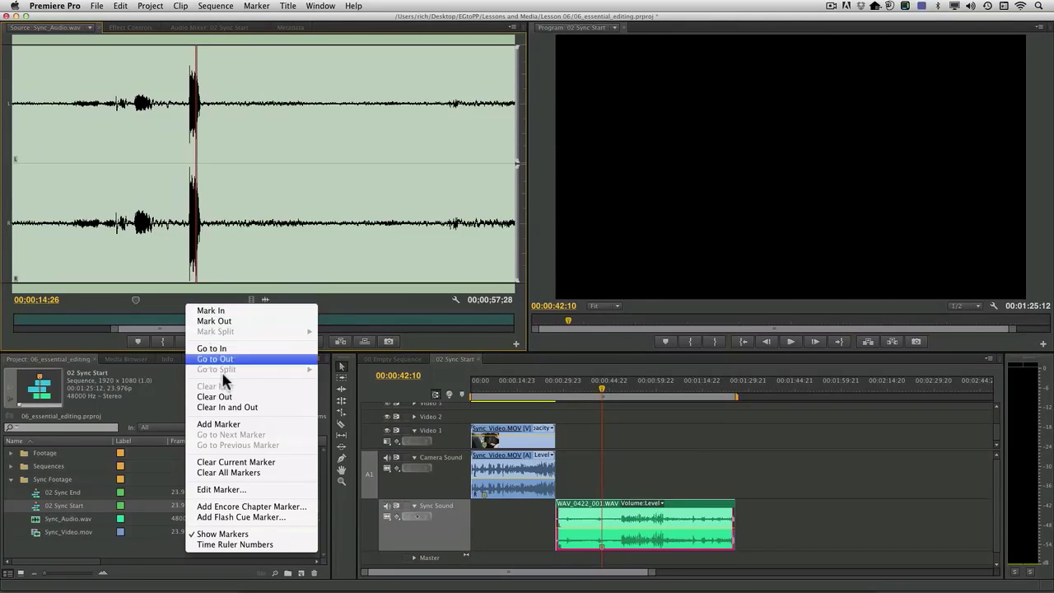
pyautogui.click(244, 498)
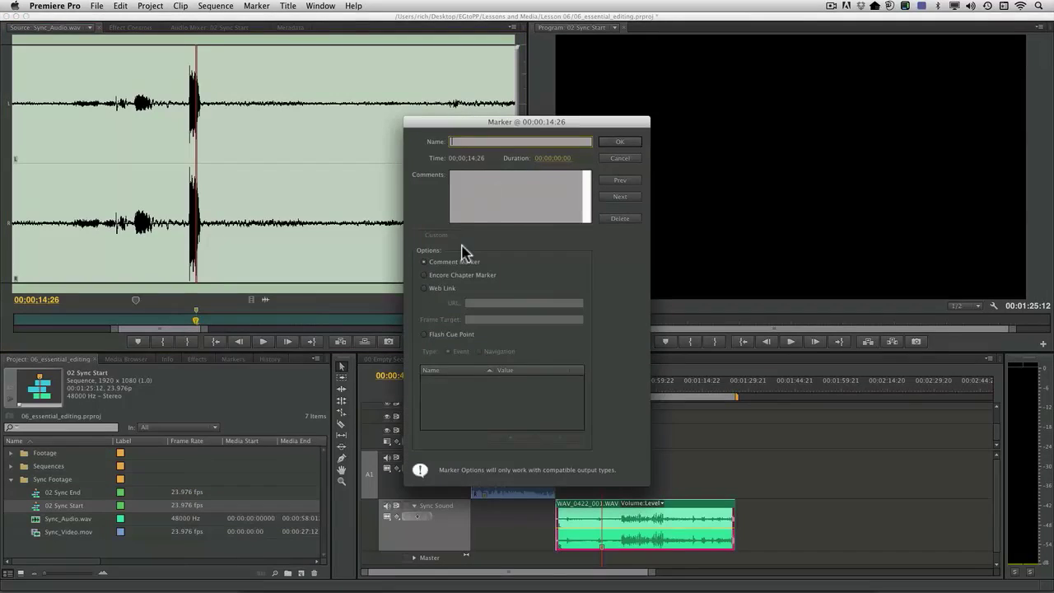
pyautogui.click(619, 142)
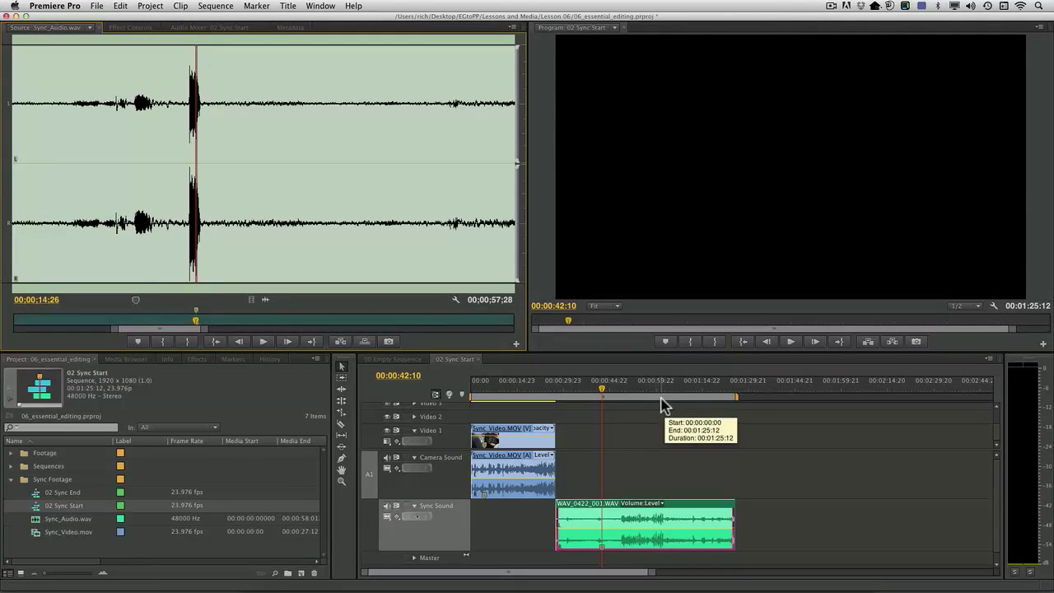
pyautogui.moveTo(663, 421); pyautogui.dragTo(506, 514)
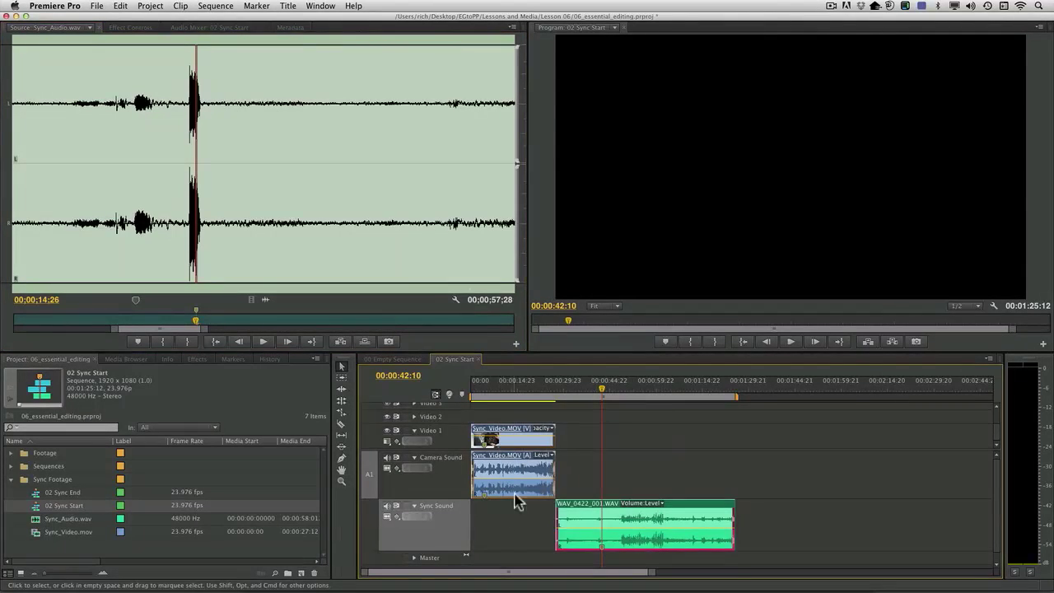
# Synchronize the camera clip with WAV_0422_001.WAV using Clip Marker as the sync point
pyautogui.click(180, 5)
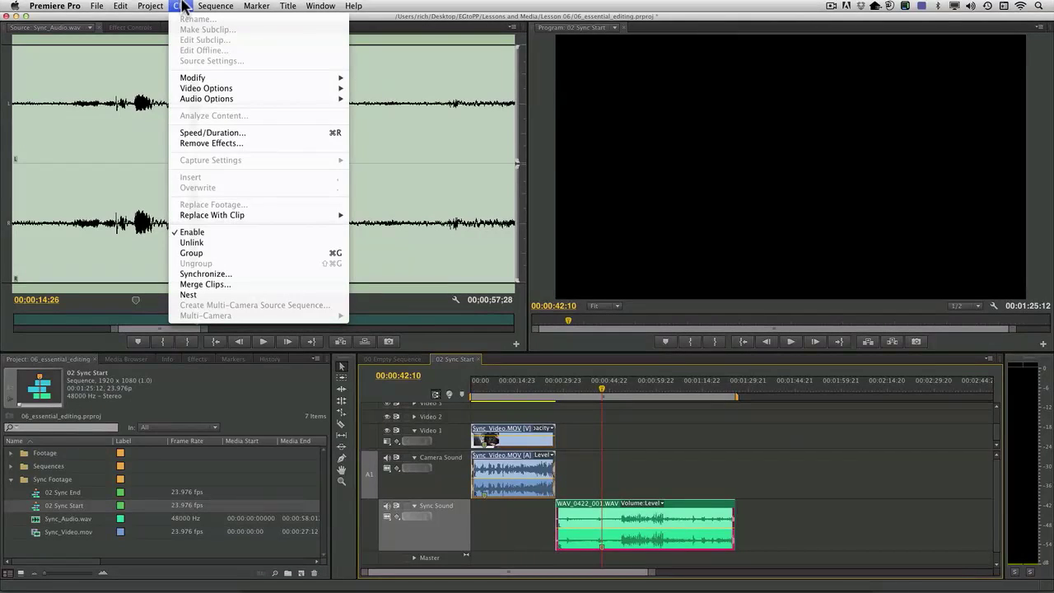
pyautogui.click(202, 274)
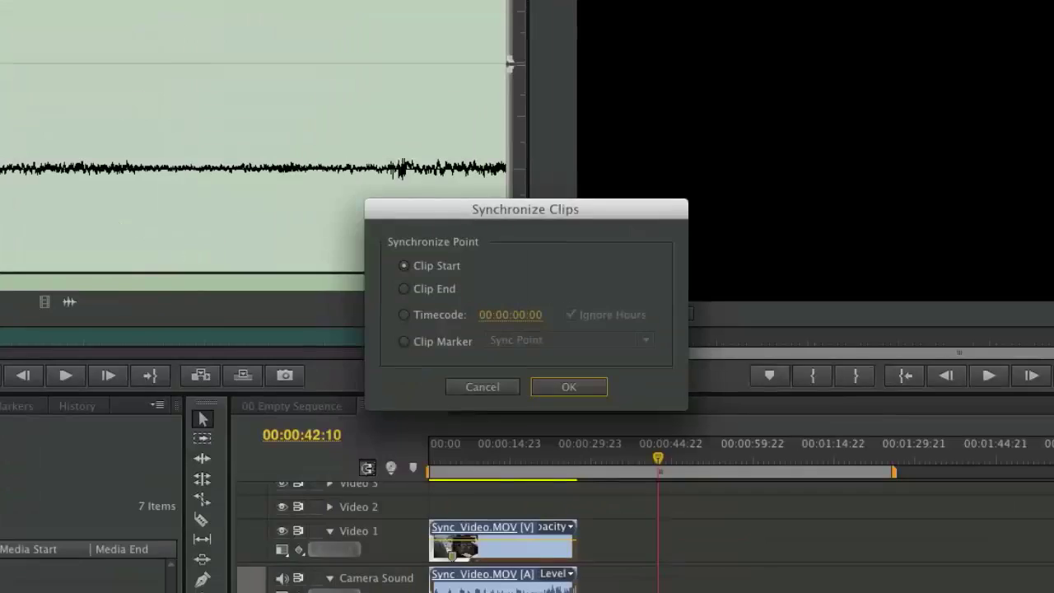
pyautogui.click(439, 341)
pyautogui.click(546, 383)
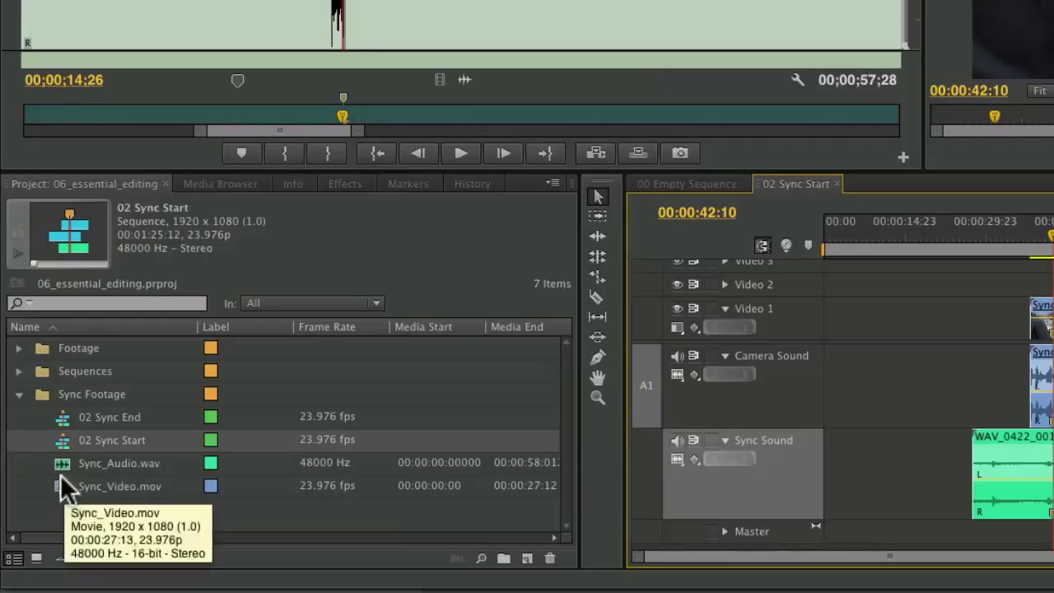
# Merge Sync_Video.mov and Sync_Audio.wav on the Sync Point clip marker, removing the camera's audio
pyautogui.click(42, 472)
pyautogui.click(56, 489)
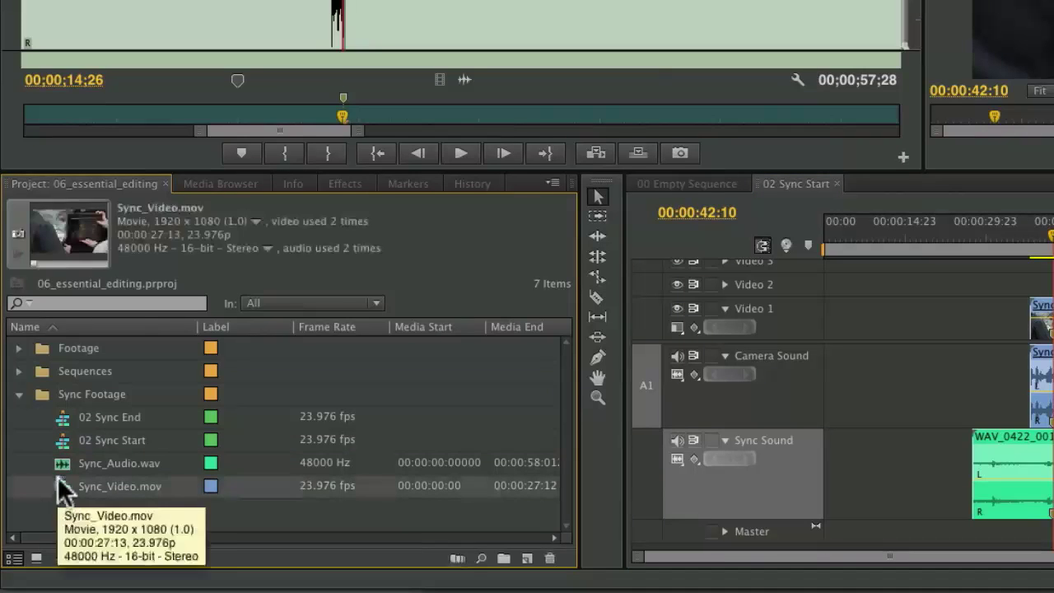
pyautogui.keyDown('shift'); pyautogui.click(60, 463); pyautogui.keyUp('shift')
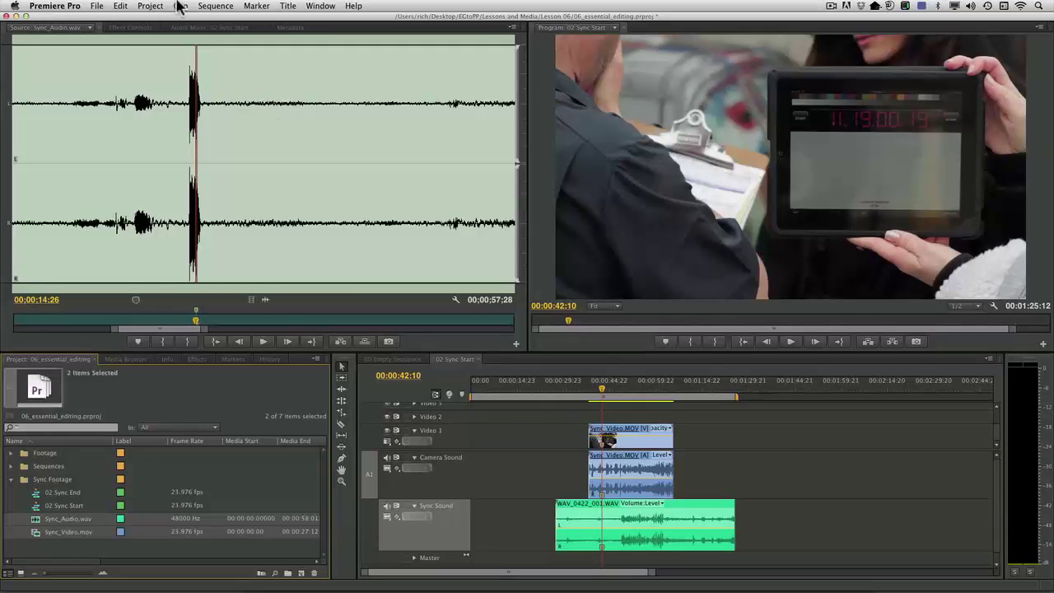
pyautogui.click(183, 7)
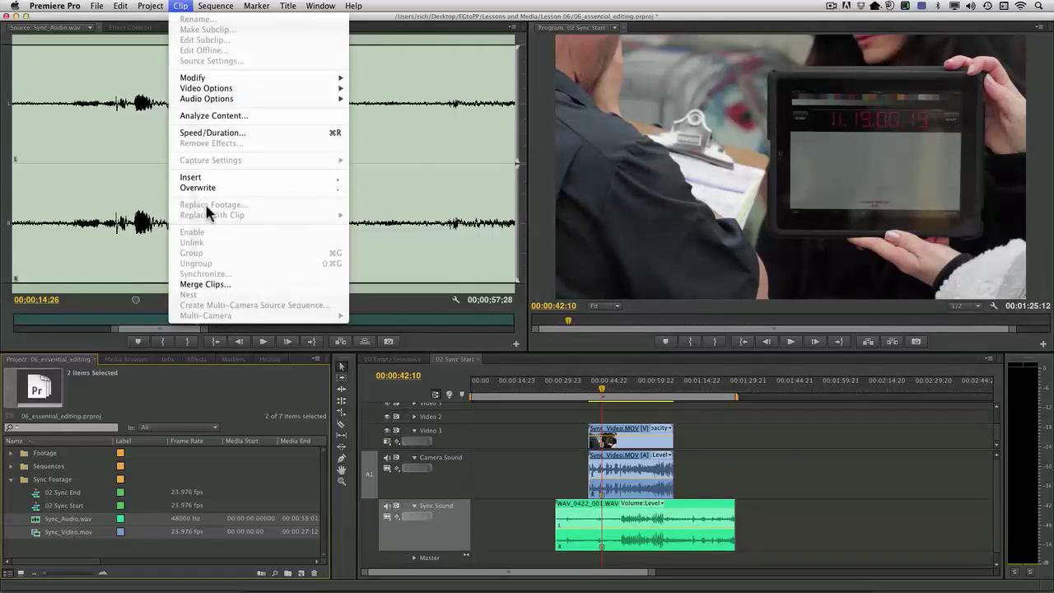
pyautogui.click(208, 283)
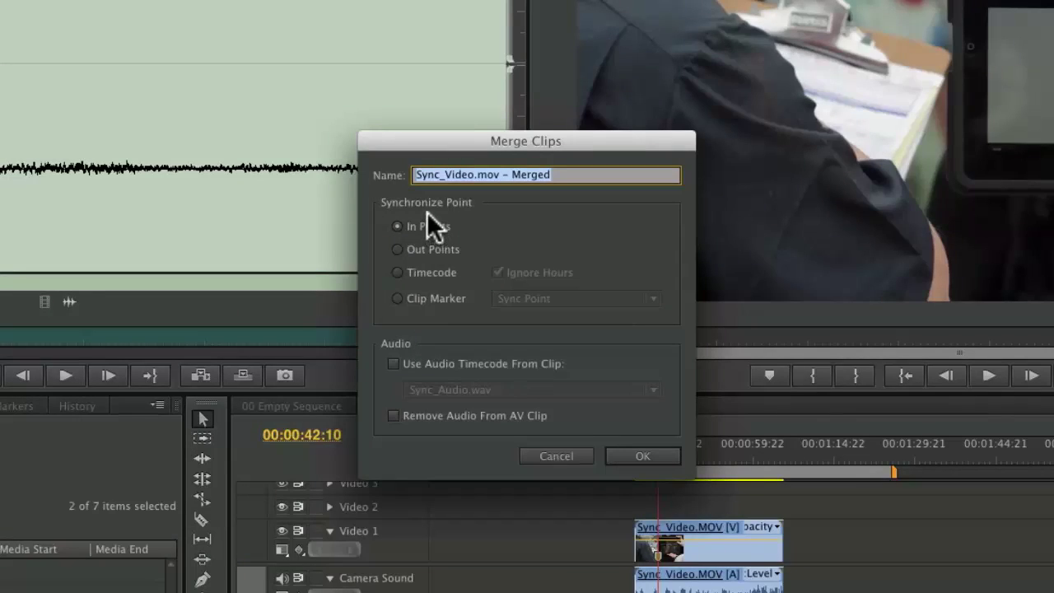
pyautogui.click(451, 296)
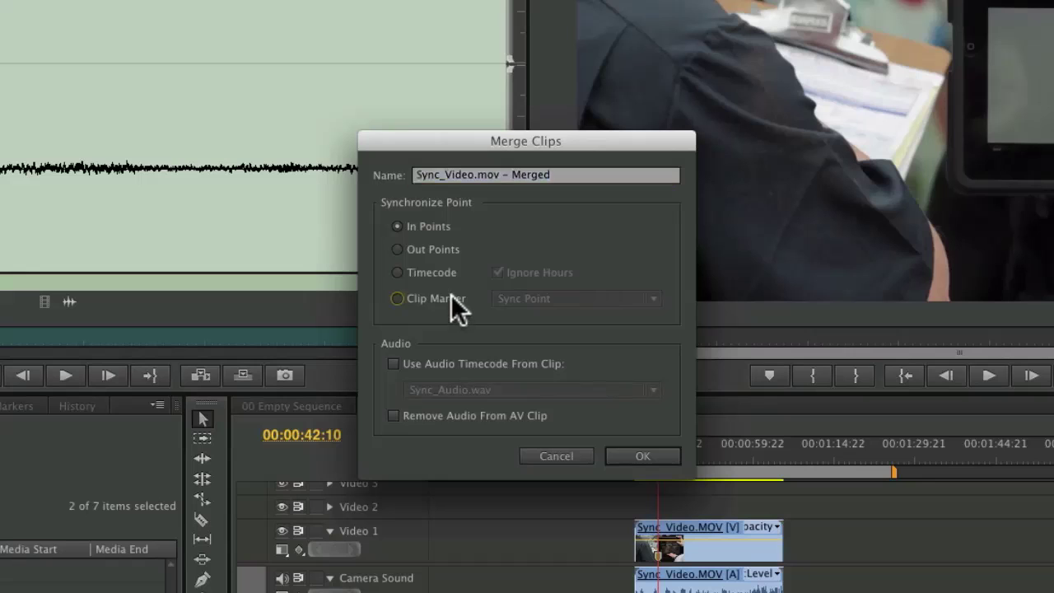
pyautogui.click(597, 300)
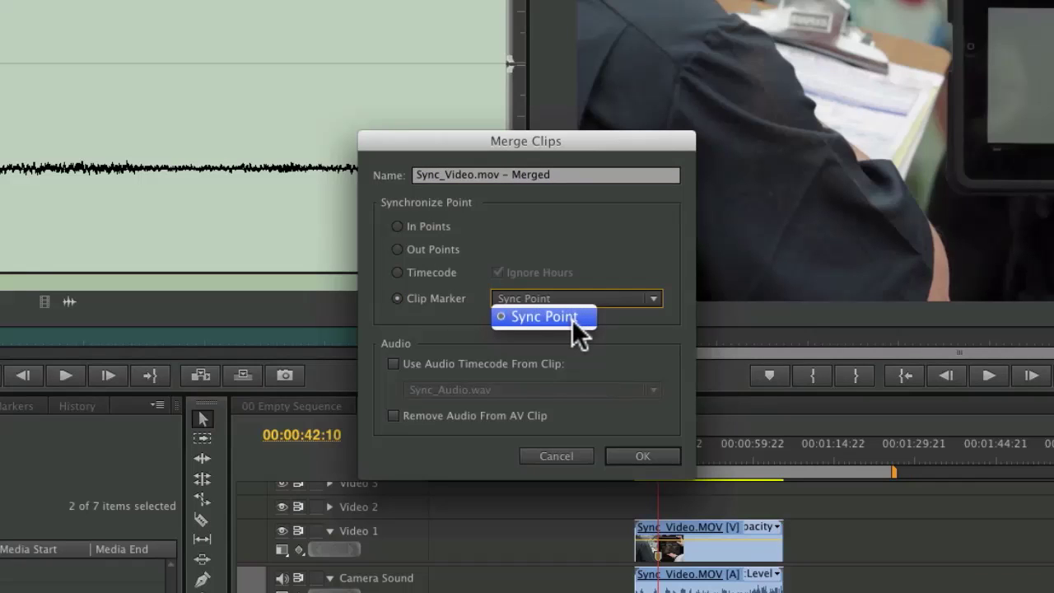
pyautogui.click(570, 317)
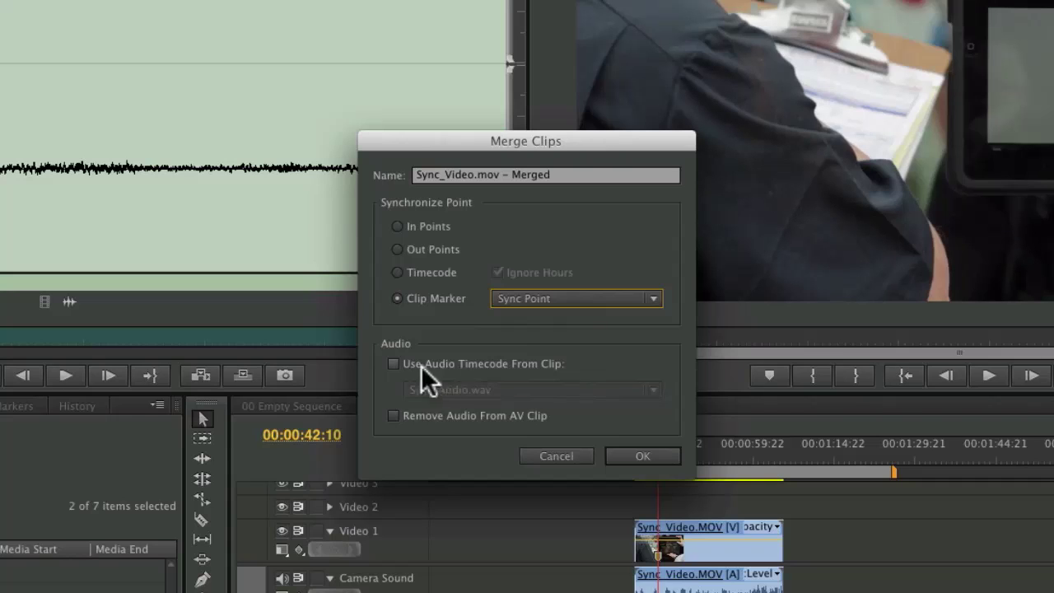
pyautogui.click(393, 416)
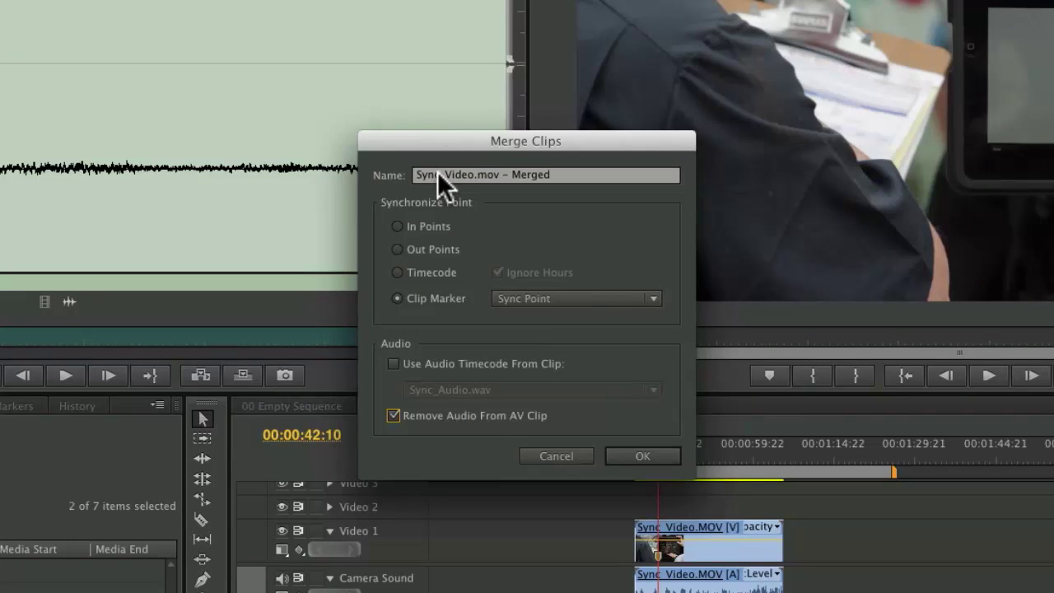
# Name the merged clip 'Sync_Video Merged' and create it in the bin
pyautogui.click(472, 174)
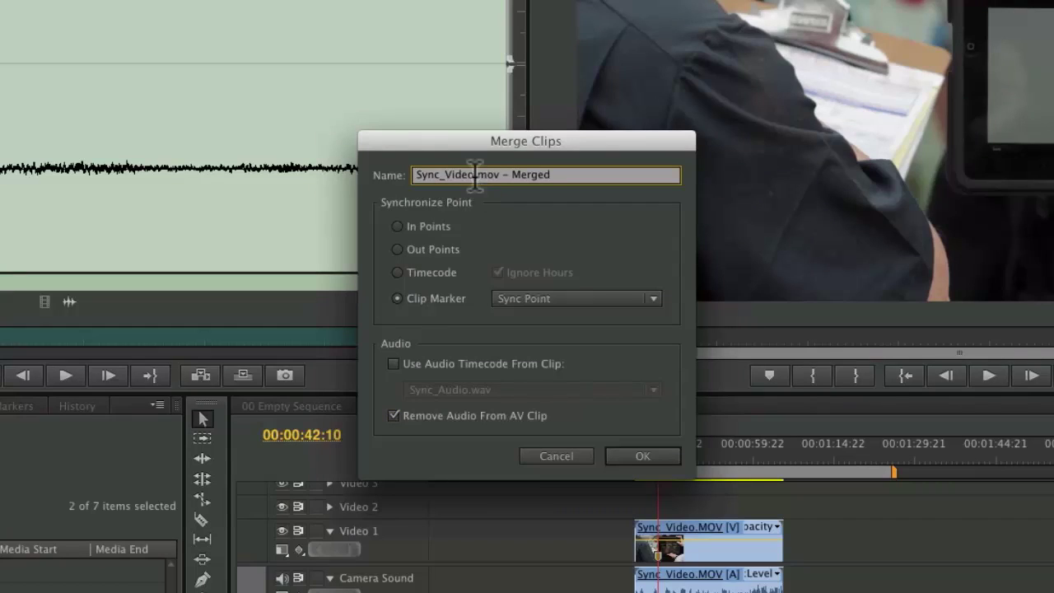
pyautogui.moveTo(472, 175); pyautogui.dragTo(509, 175)
pyautogui.press('BackSpace')
pyautogui.click(630, 458)
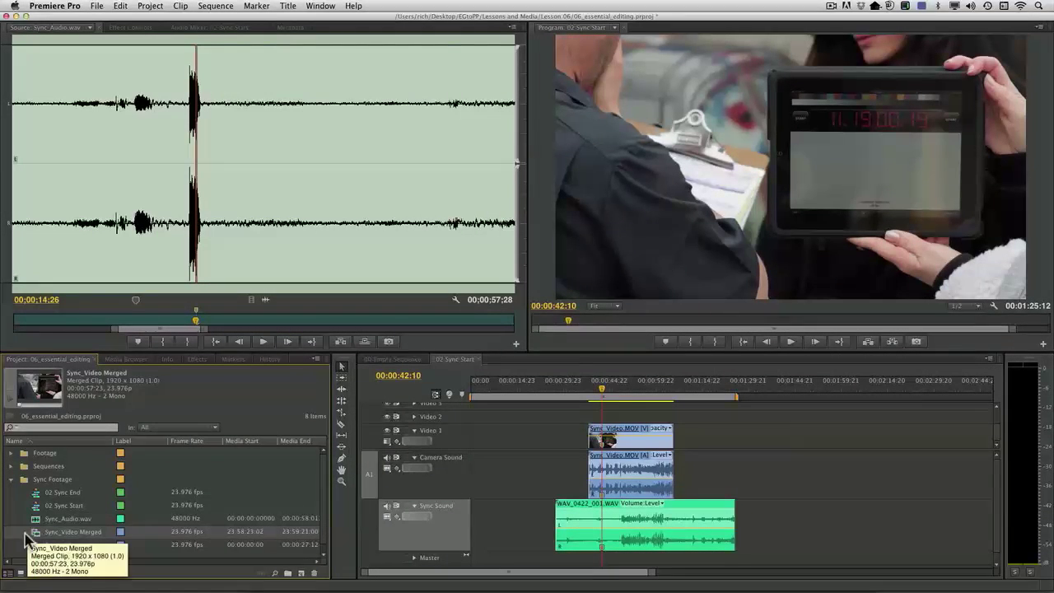
pyautogui.click(36, 535)
# Load Sync_Video Merged in the Source monitor and play it past the clapboard slate
pyautogui.doubleClick(36, 536)
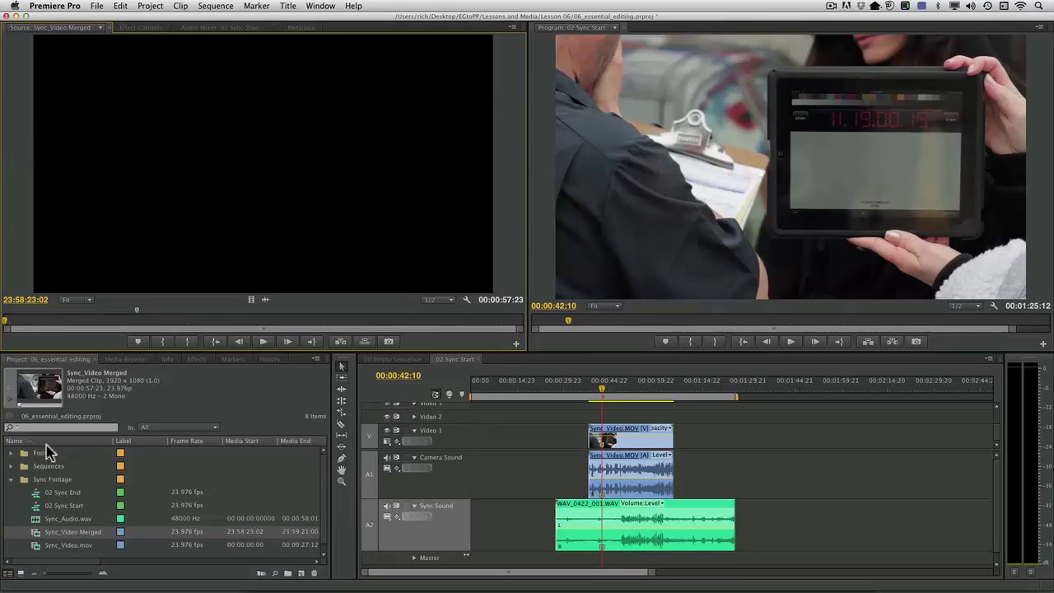
pyautogui.click(140, 326)
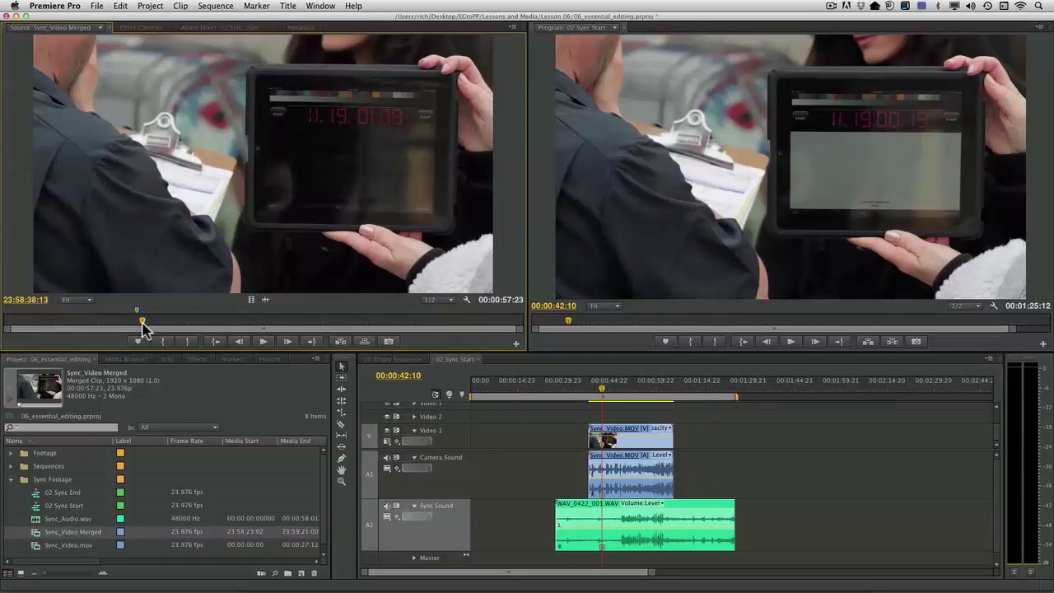
pyautogui.press('space')
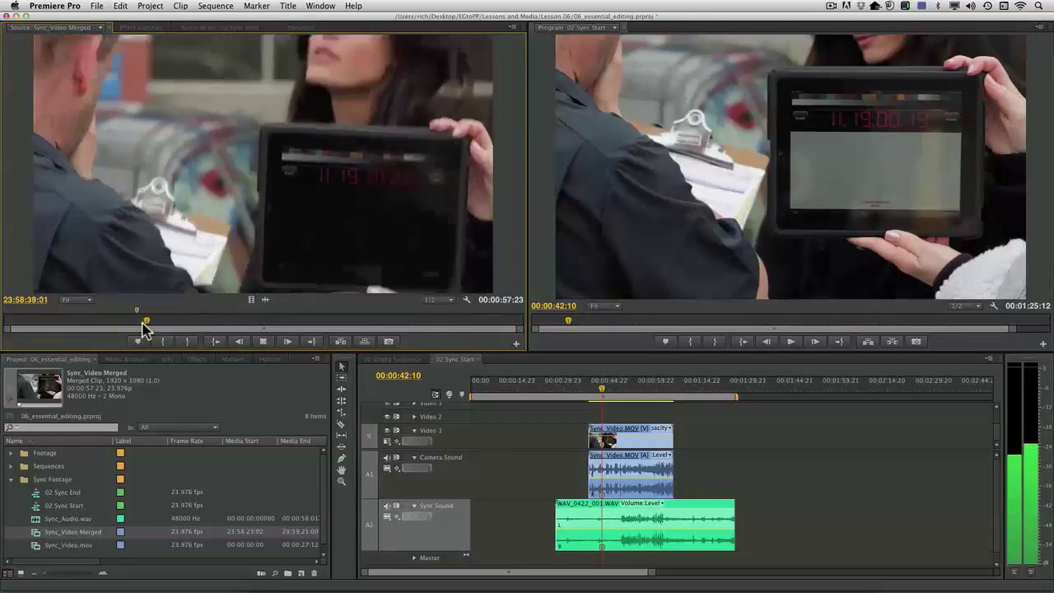
pyautogui.moveTo(142, 328); pyautogui.dragTo(282, 327)
pyautogui.press('space')
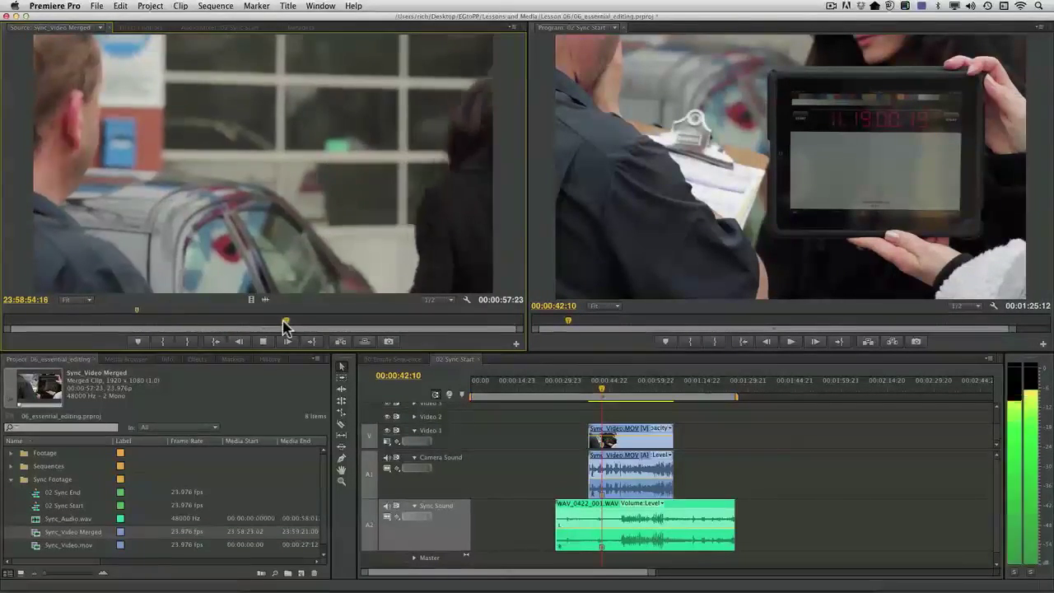